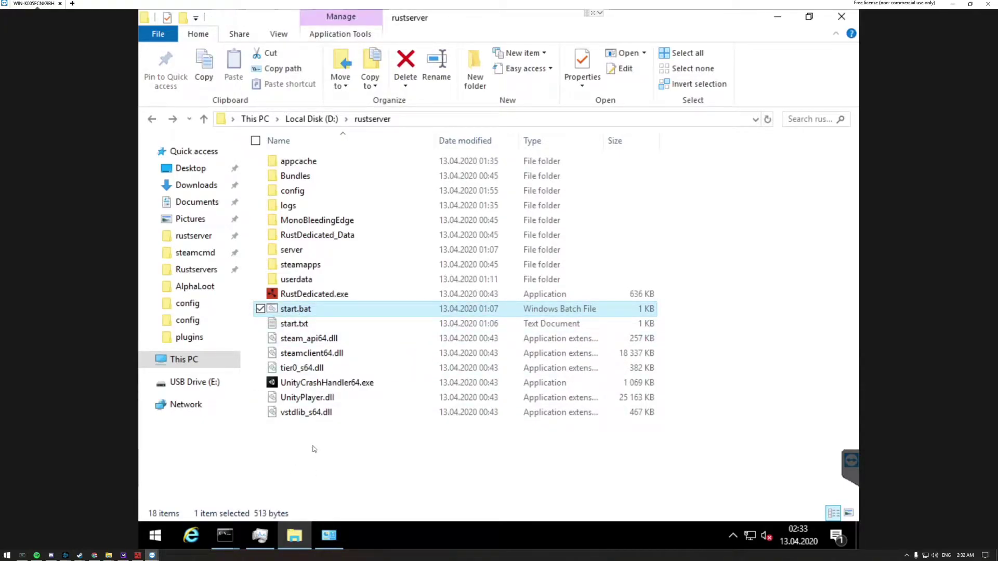
- Clear the start.bat selection by clicking empty space in the rustserver folder
left_click(309, 450)
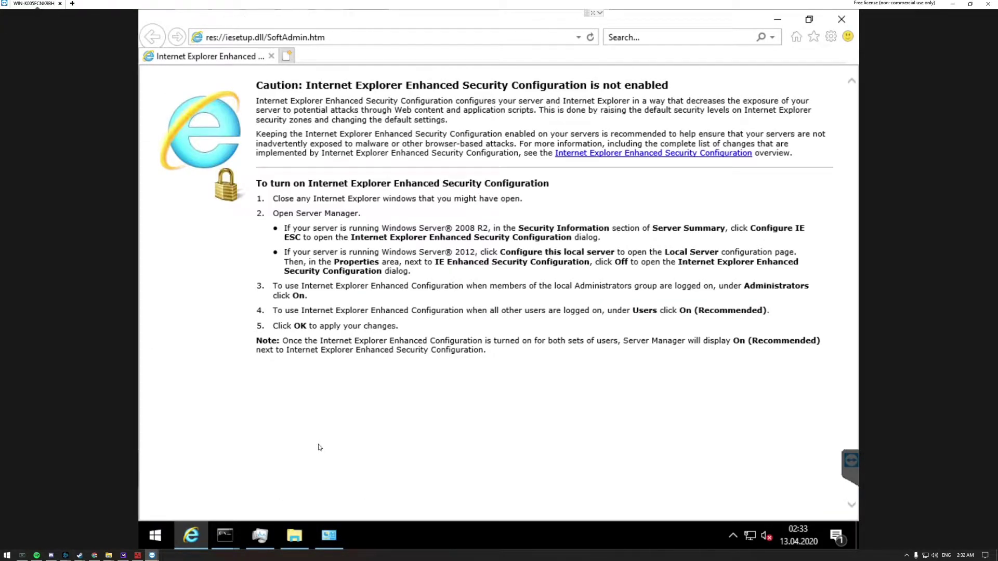
- Go to umod.org and navigate via Games to the Rust page
left_click(337, 37)
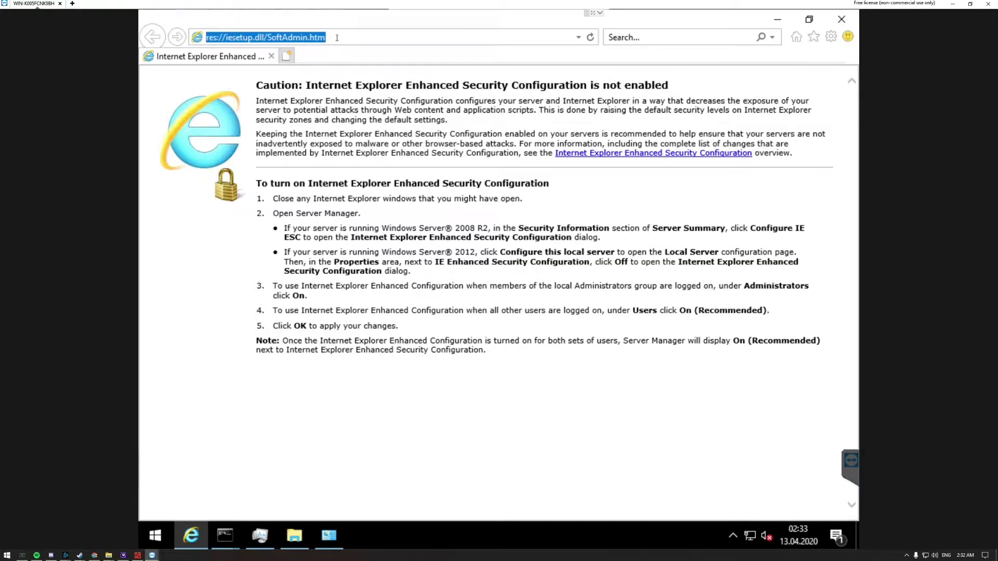
type("https://umod.org")
key("Return")
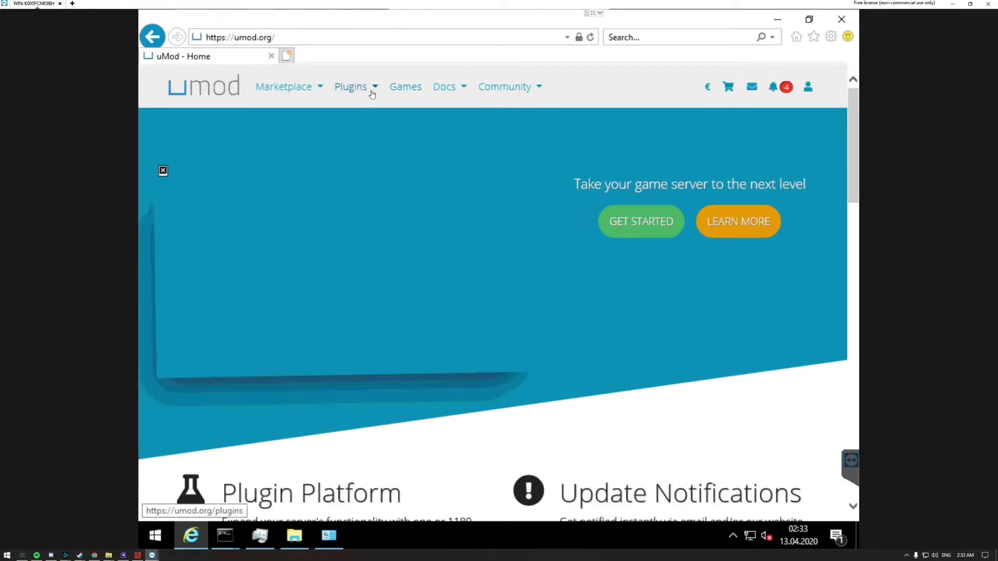
left_click(408, 90)
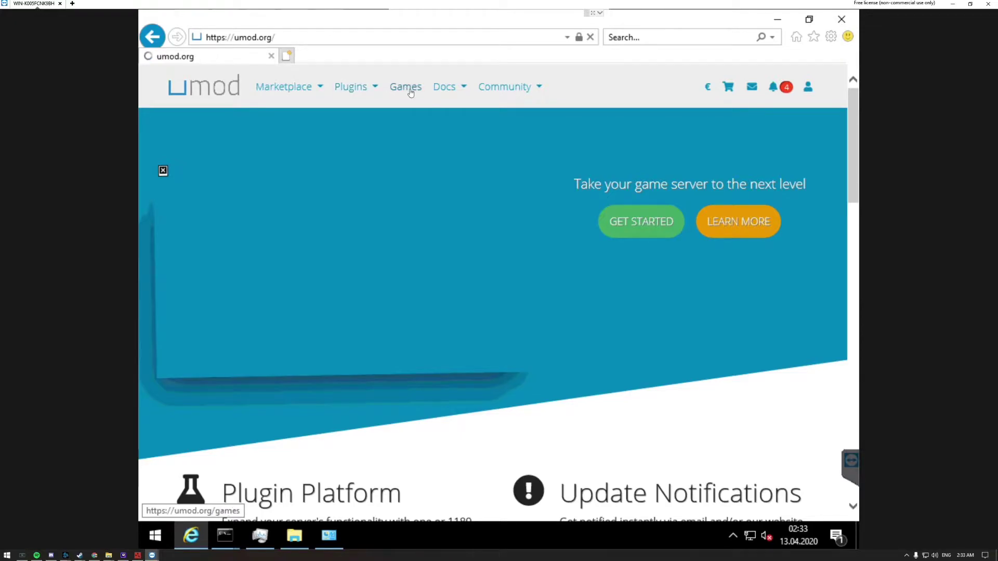
left_click(284, 422)
scroll(243, 176, "down", 2)
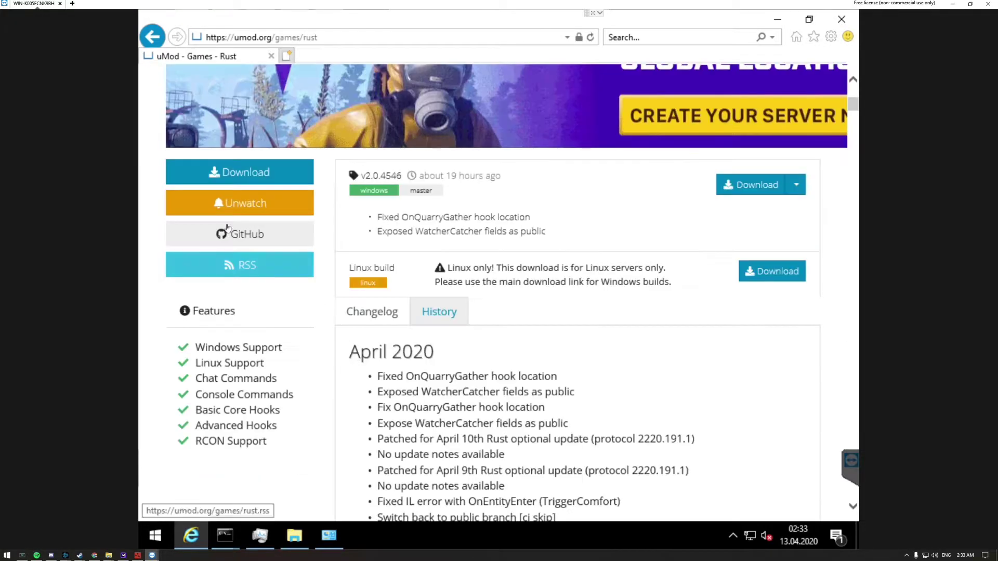
- Download Oxide.Rust.zip for Windows, save it and show it in the Downloads folder
left_click(244, 176)
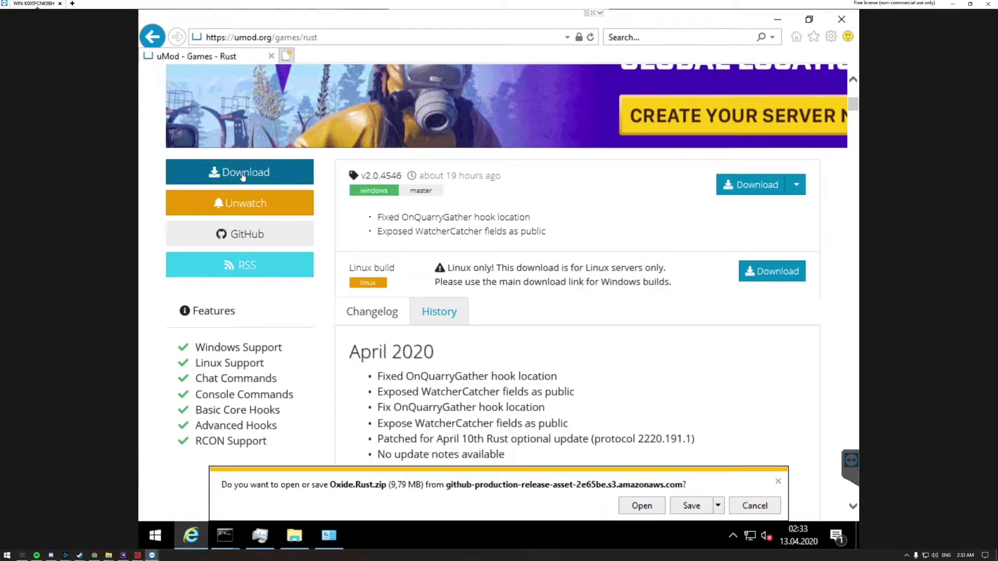
left_click(691, 505)
left_click(637, 505)
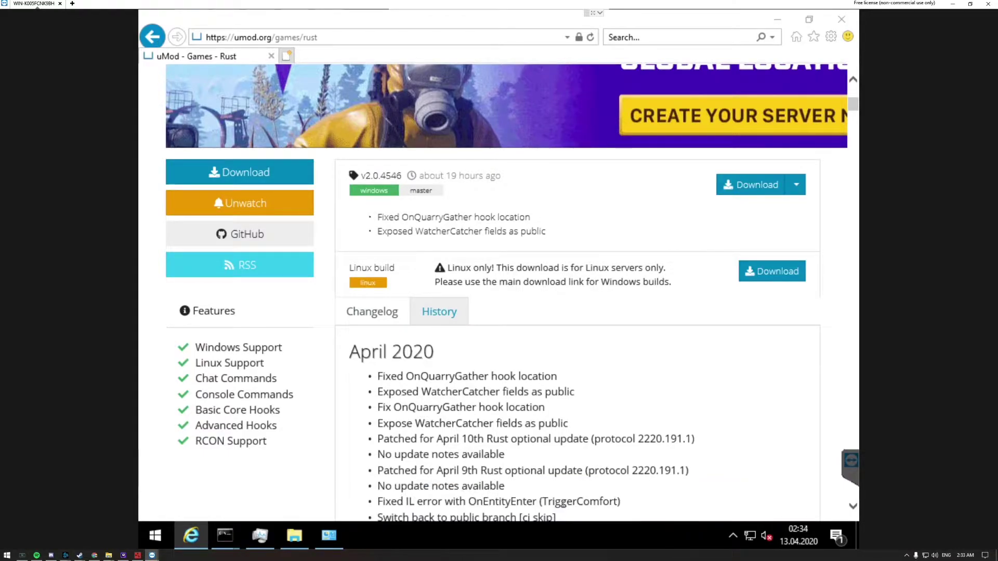
- Delete the old Oxide.Rust.zip, steamcmd.zip and old Oxide.Rust folder from Downloads
left_click(308, 224)
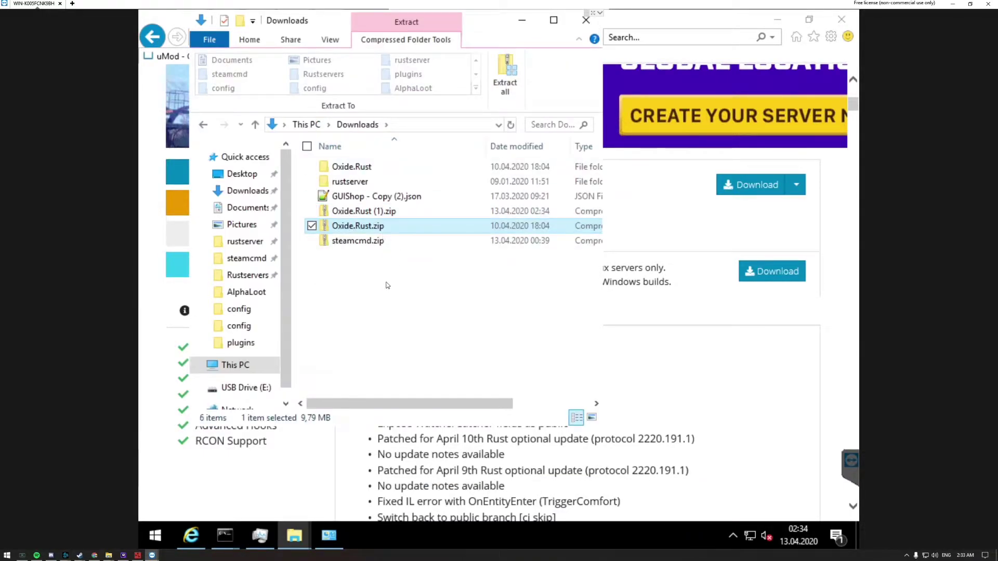
left_click(367, 241)
key("Delete")
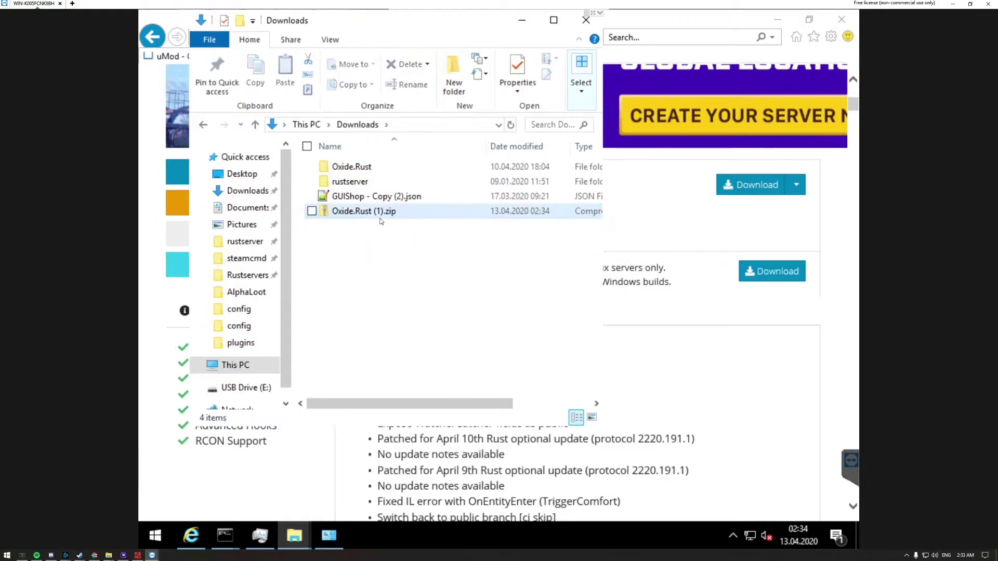
left_click(311, 166)
key("Delete")
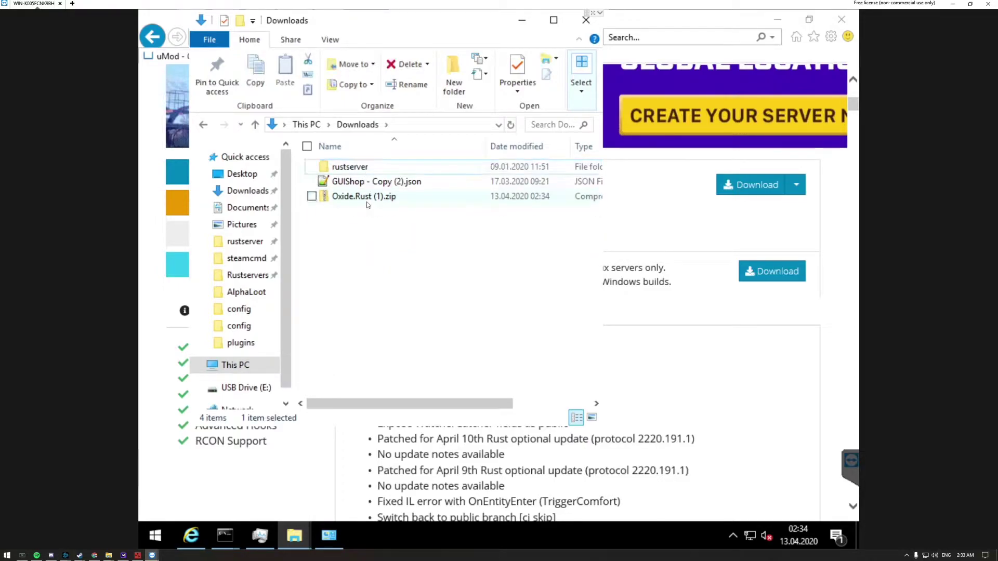
- Extract RustDedicated_Data from the new Oxide.Rust (1).zip into Downloads, then delete the zip
left_click(365, 198)
double_click(365, 198)
left_click_drag(366, 167, 327, 126)
left_click(313, 125)
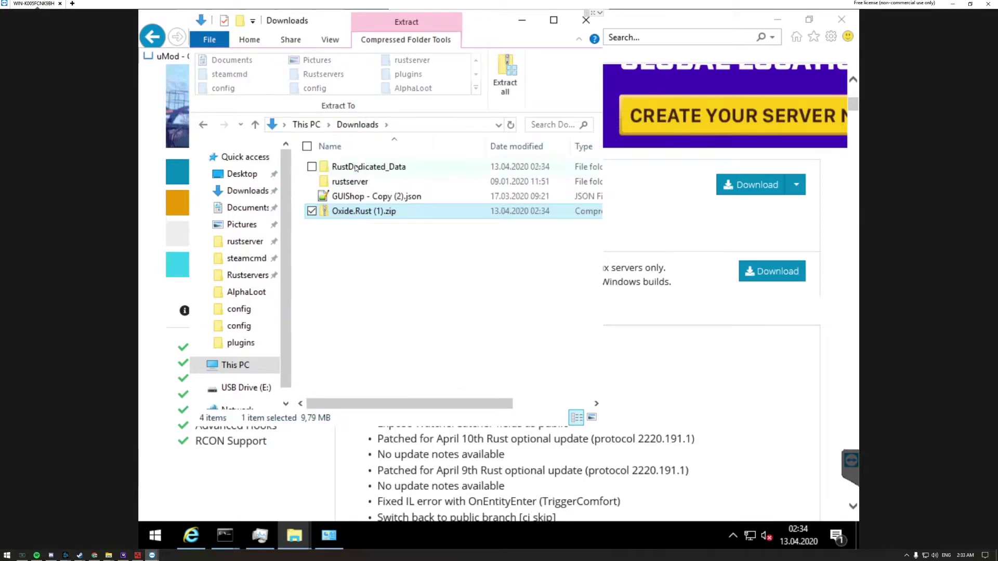
key("Delete")
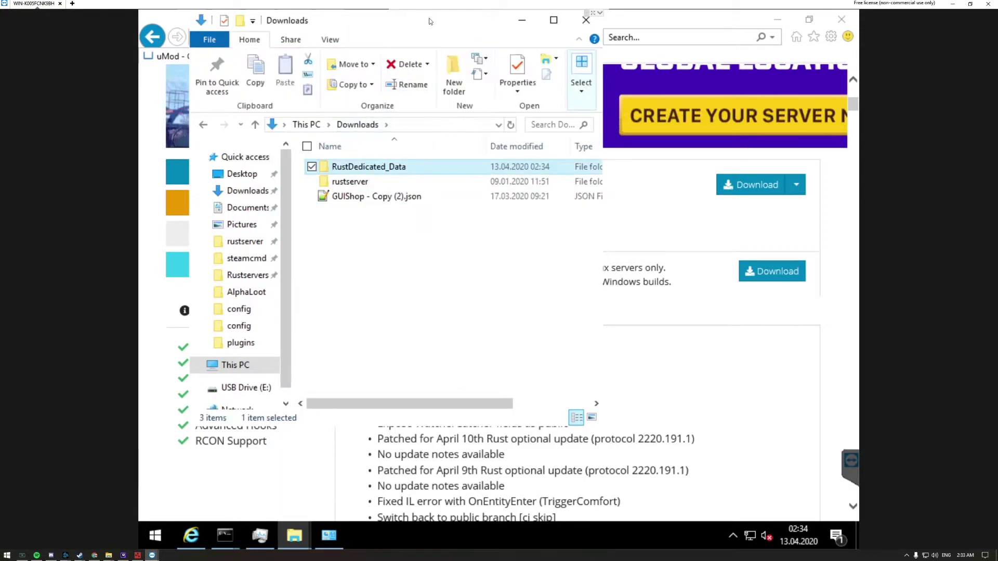
- Copy RustDedicated_Data into the rustserver folder, replacing the existing files
left_click_drag(429, 22, 675, 21)
mouse_move(294, 535)
left_click(258, 437)
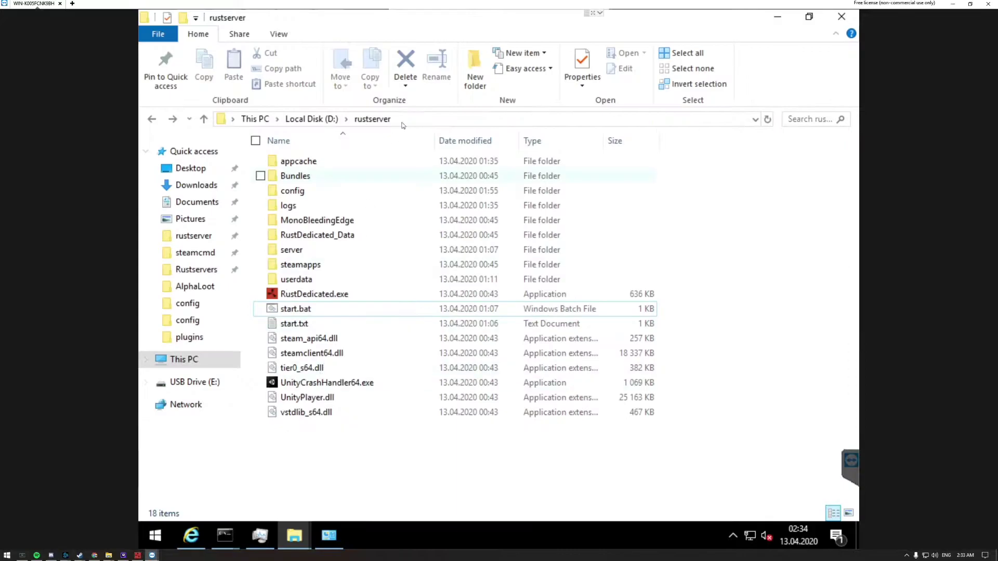
double_click(429, 16)
left_click_drag(675, 197, 216, 324)
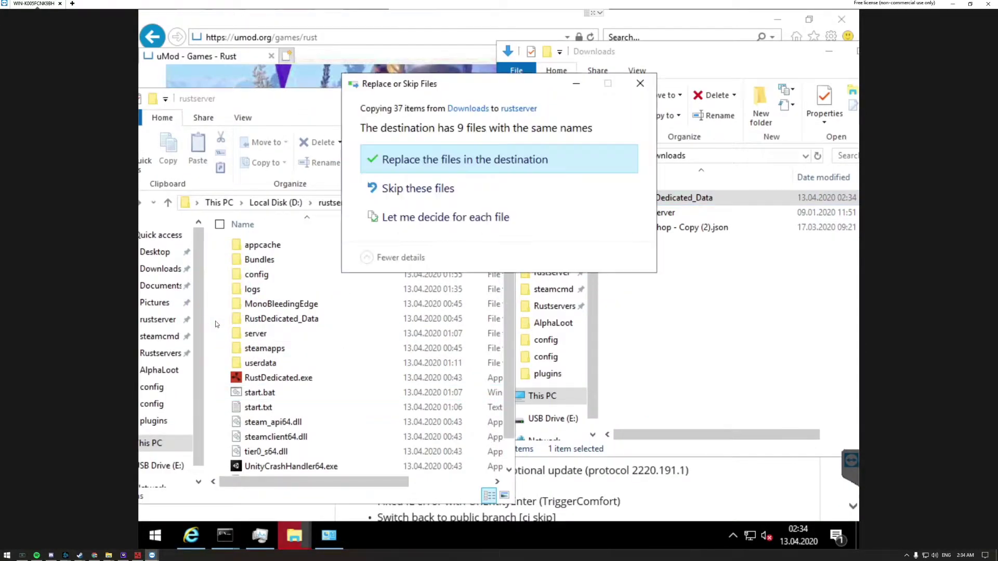
left_click(434, 162)
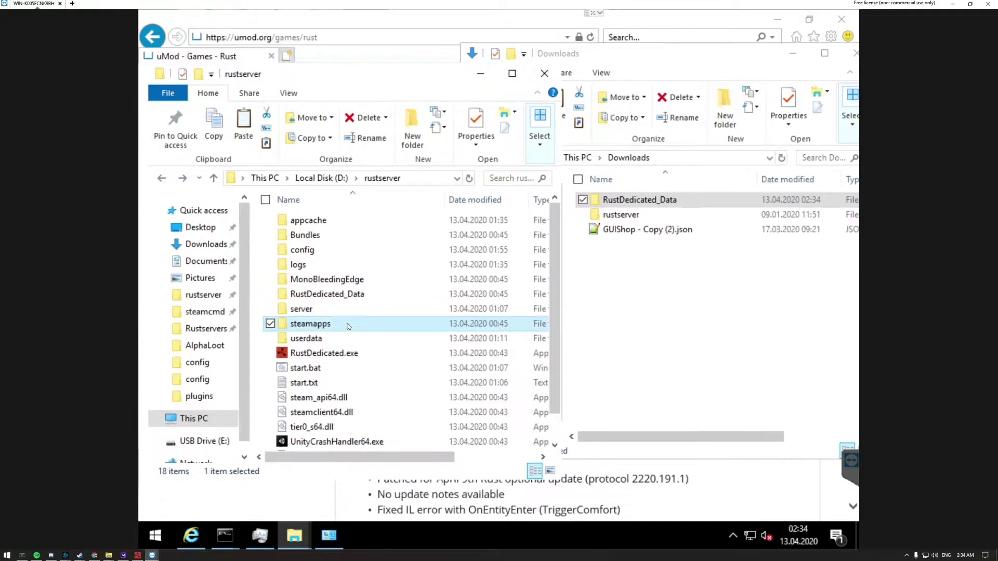
- Launch the server with start.bat
key("Up")
double_click(328, 338)
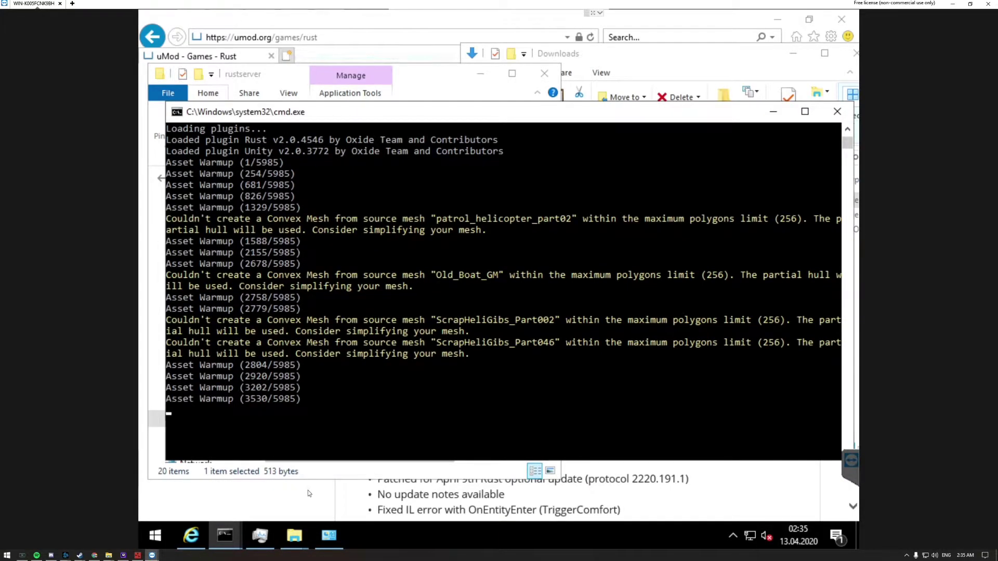
- Browse into the newly generated oxide\plugins folder in rustserver, which is empty
left_click(310, 467)
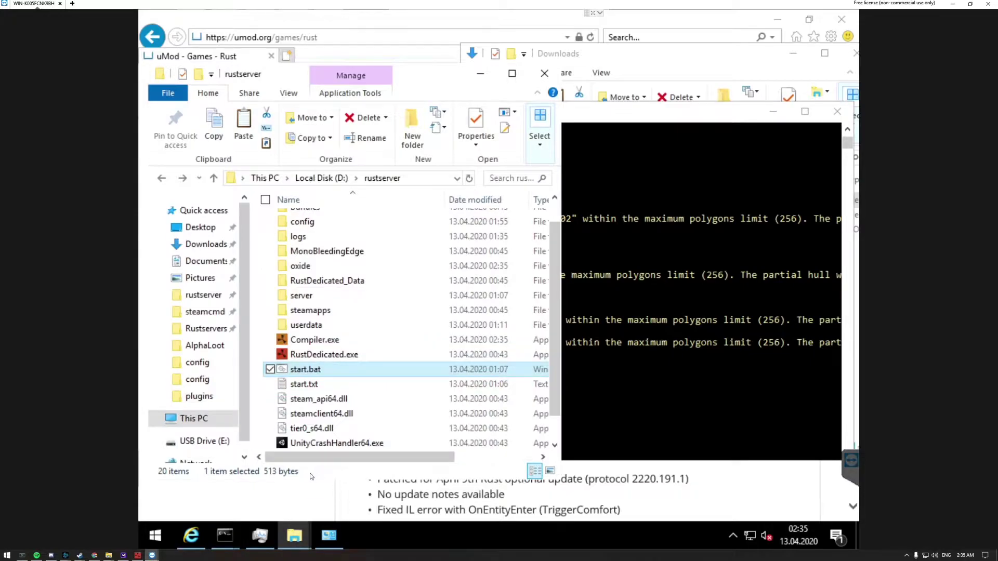
left_click(306, 268)
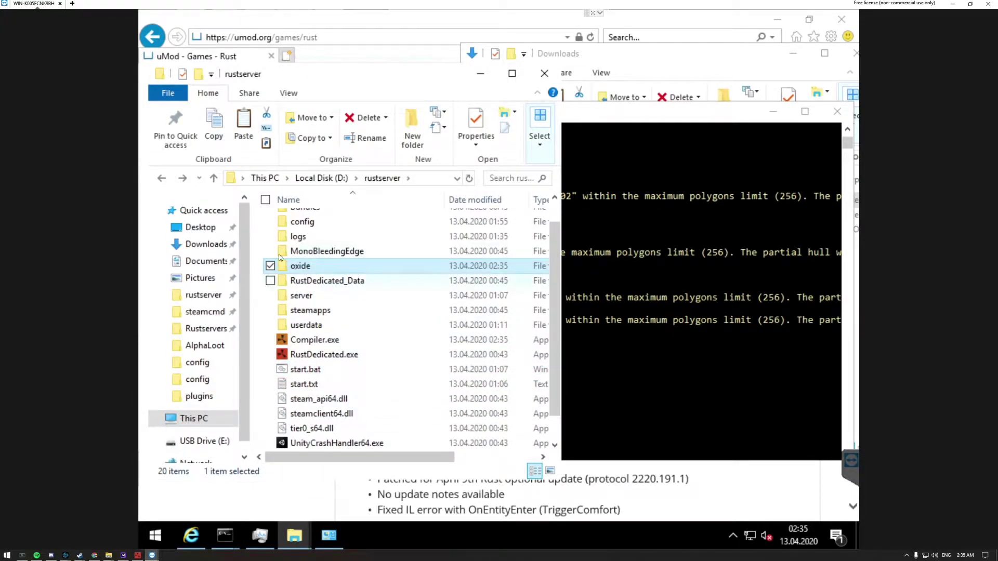
double_click(310, 269)
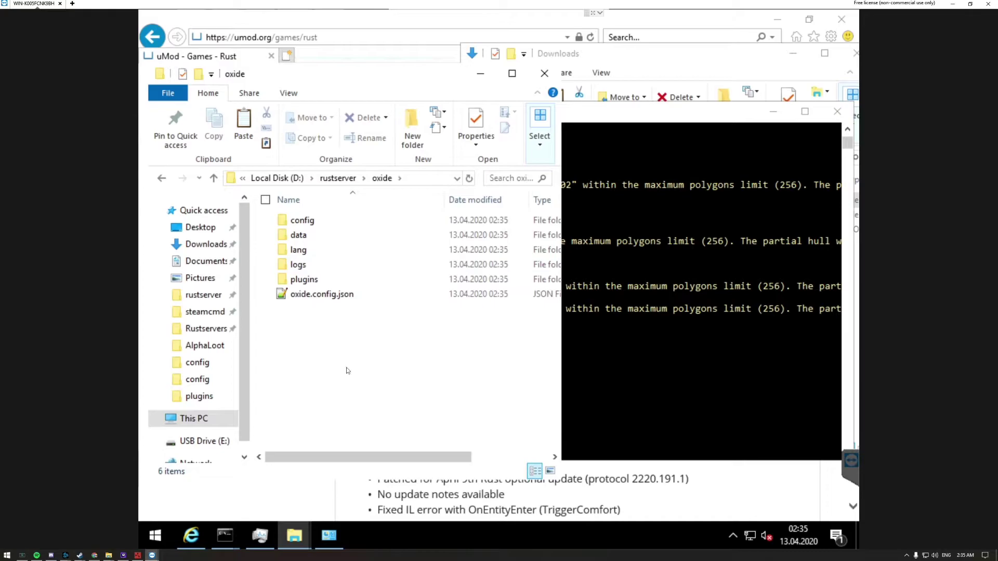
double_click(312, 282)
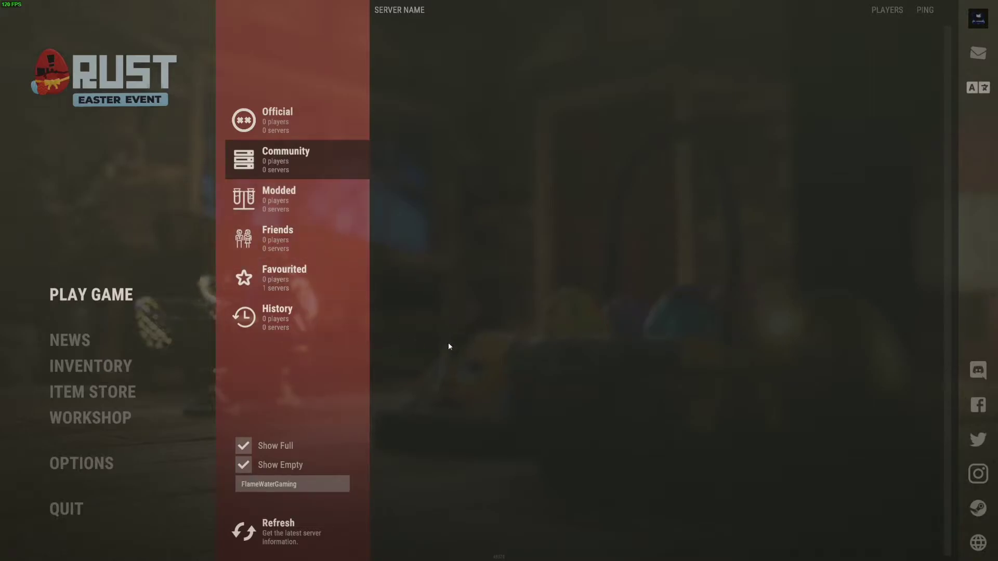
- Find FLAMEWATERGAMING.COM - YouTube in the Modded server list and join it
left_click(294, 281)
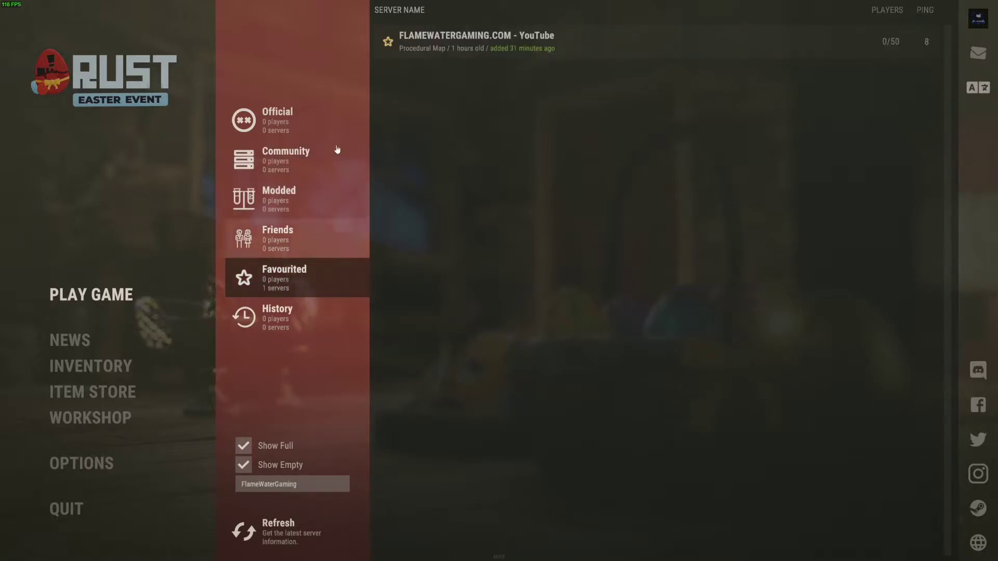
left_click(300, 204)
left_click(301, 530)
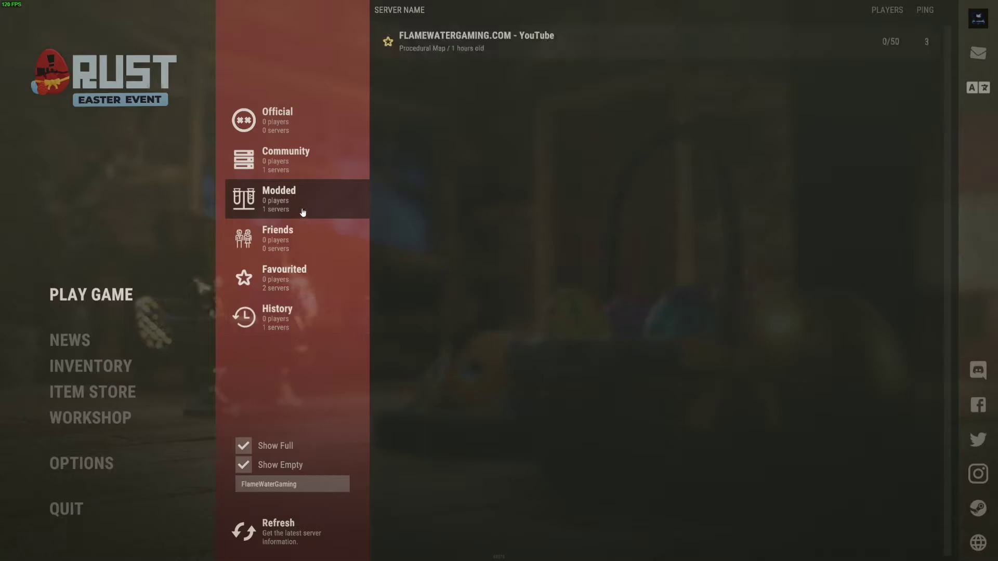
left_click(507, 52)
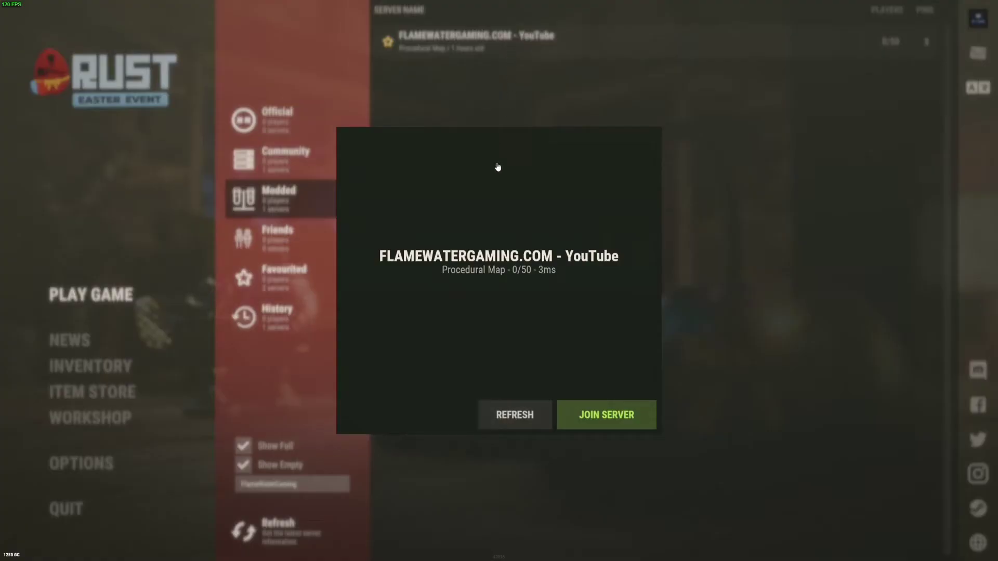
left_click(296, 192)
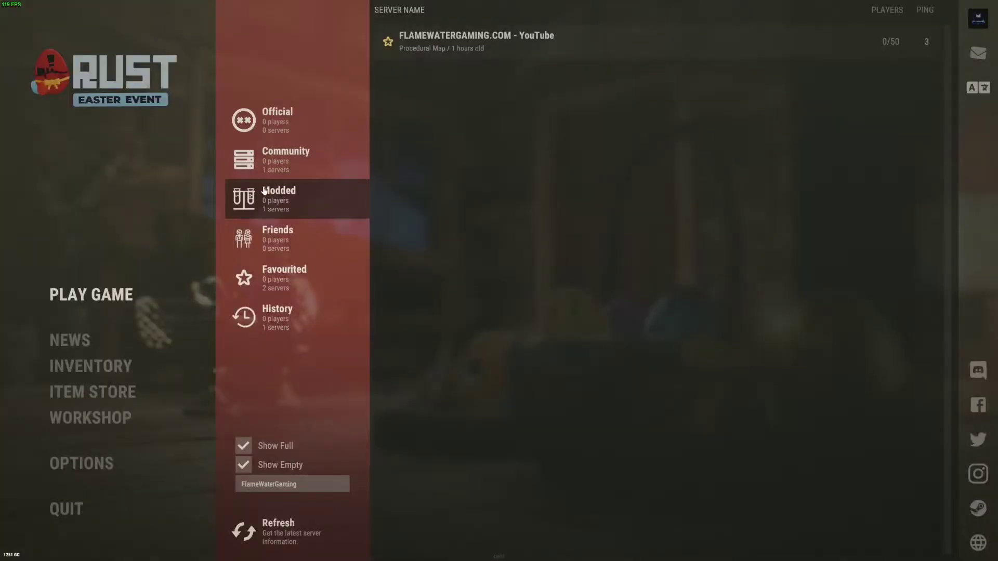
left_click(515, 48)
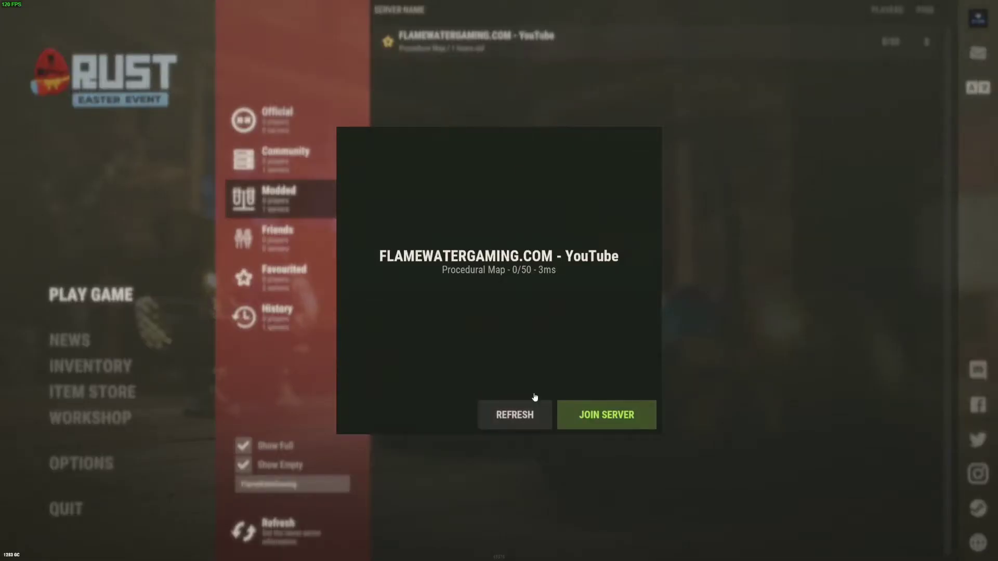
left_click(614, 417)
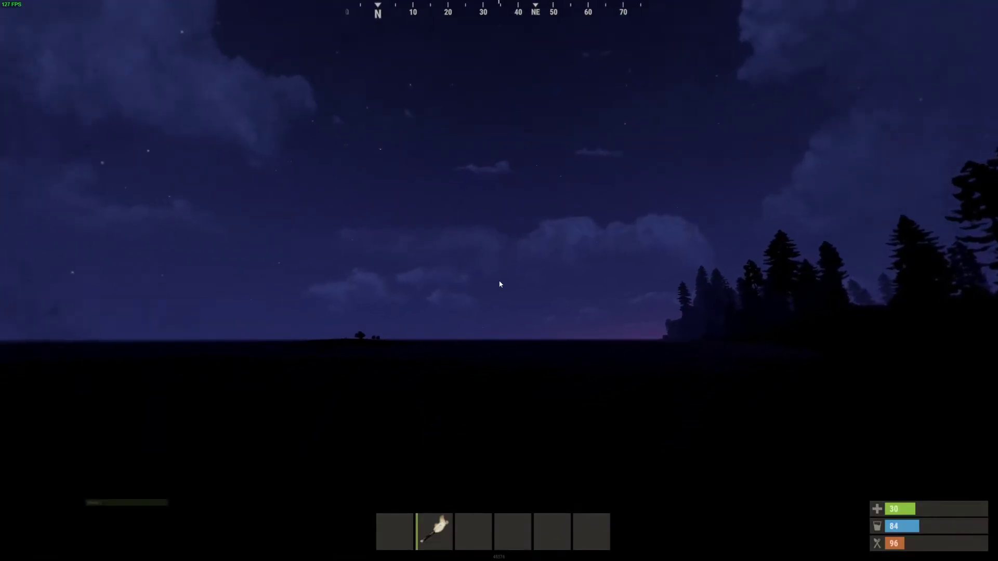
- Send a test chat message in-game, then download and save BetterChat.cs from uMod
key("Return")
type("ttt")
key("Return")
type("ttt")
key("Return")
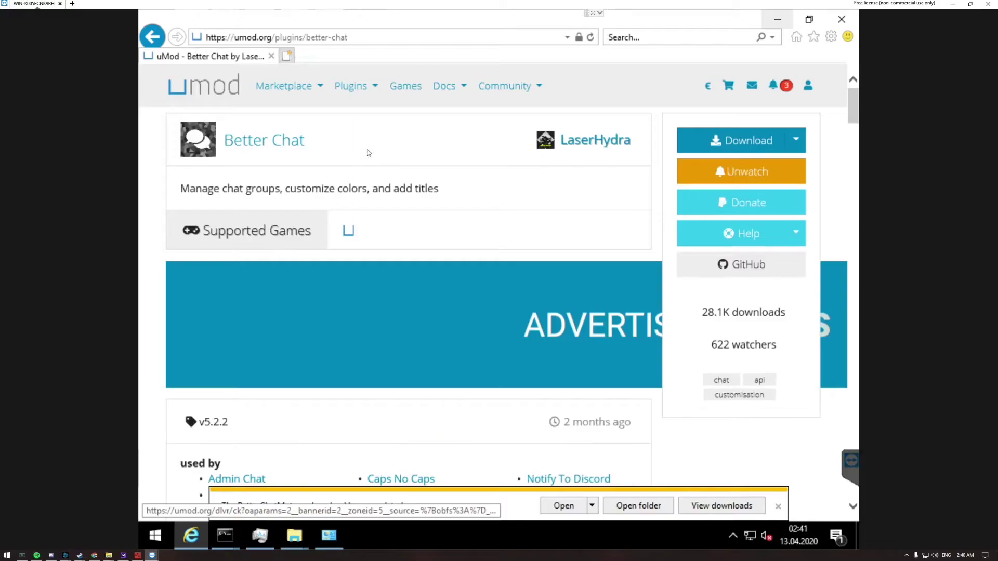
left_click(752, 139)
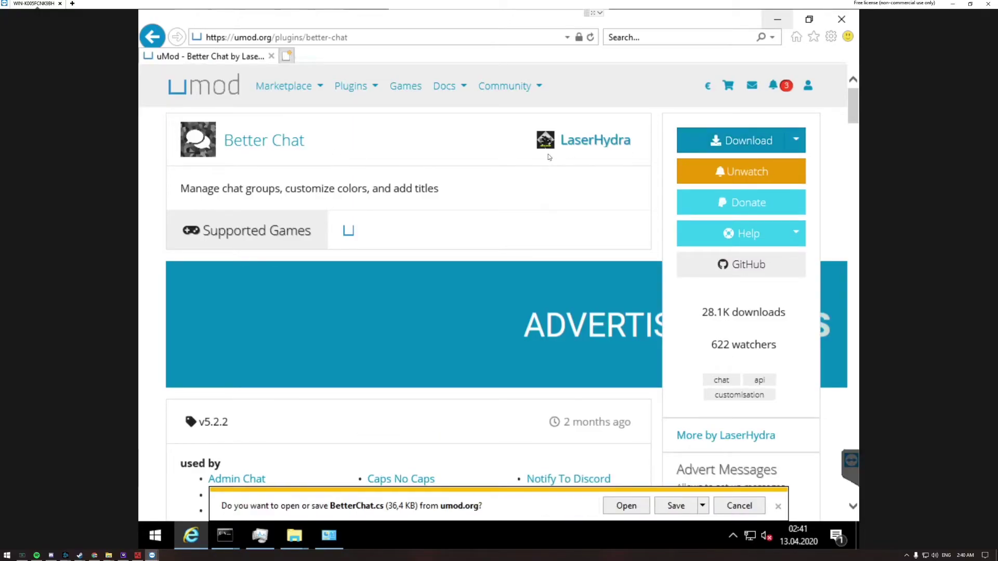
left_click(675, 506)
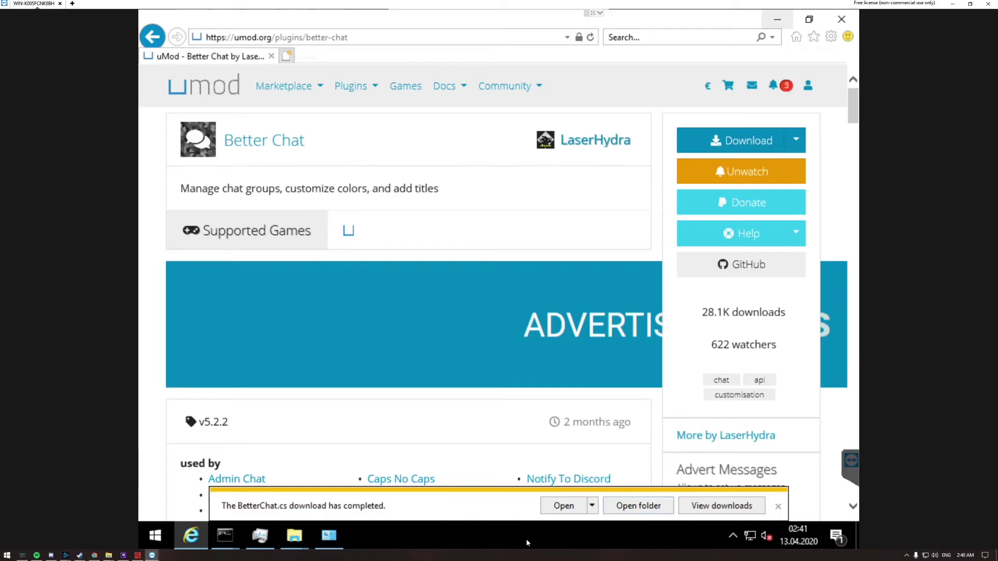
- Copy BetterChat.cs from Downloads into rustserver\oxide\plugins and check the server console
mouse_move(294, 536)
left_click(372, 473)
left_click(284, 470)
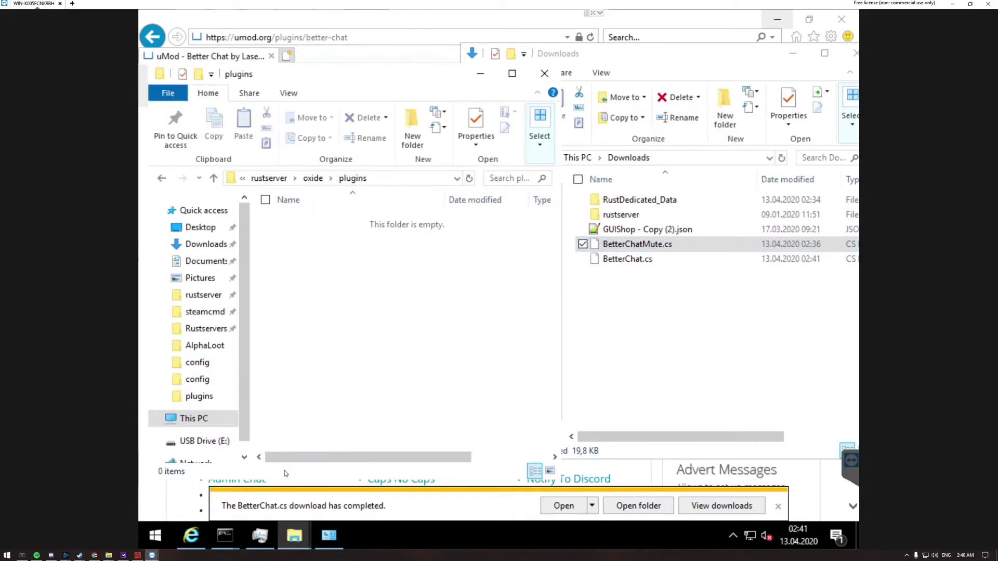
left_click(652, 262)
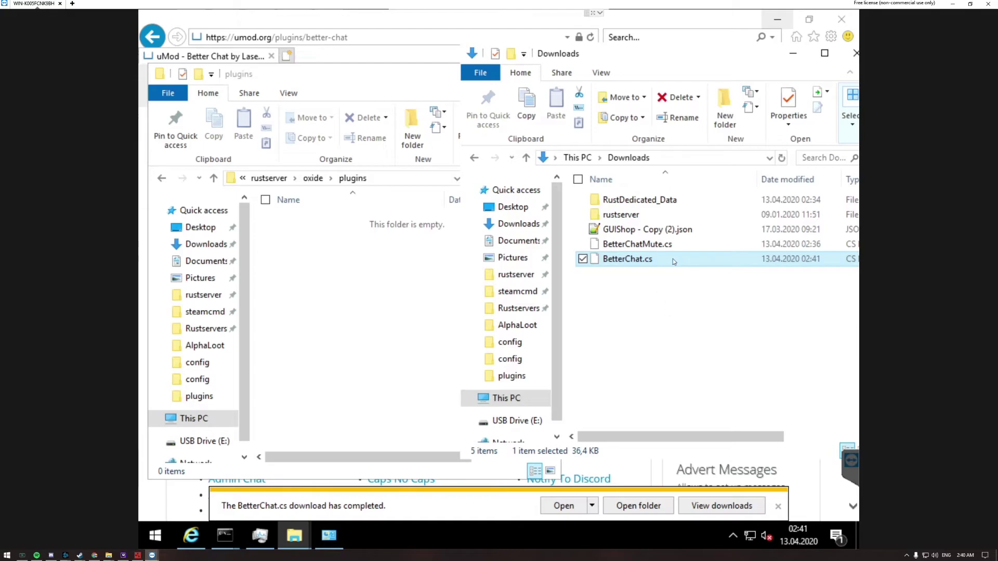
left_click_drag(673, 259, 350, 249)
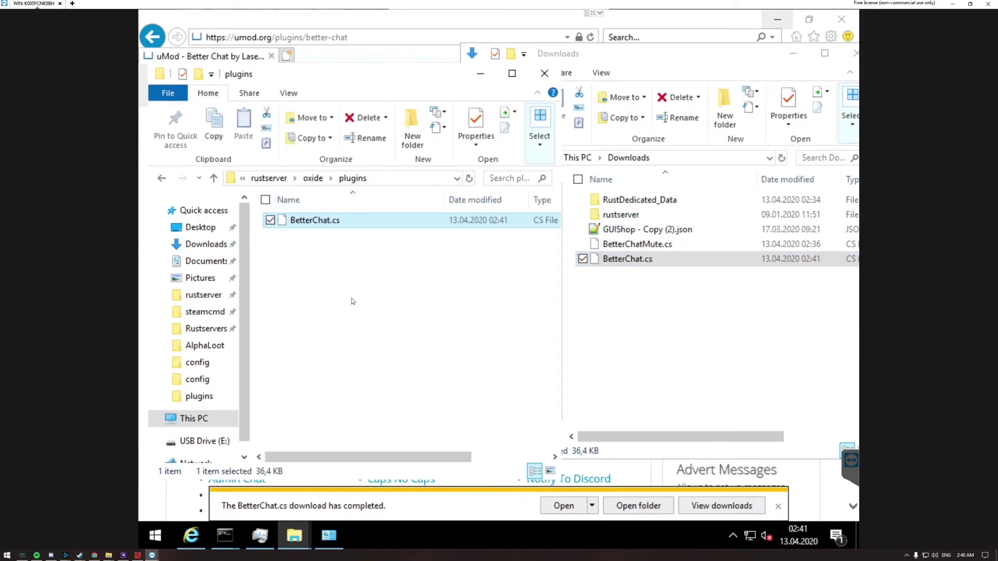
left_click(224, 535)
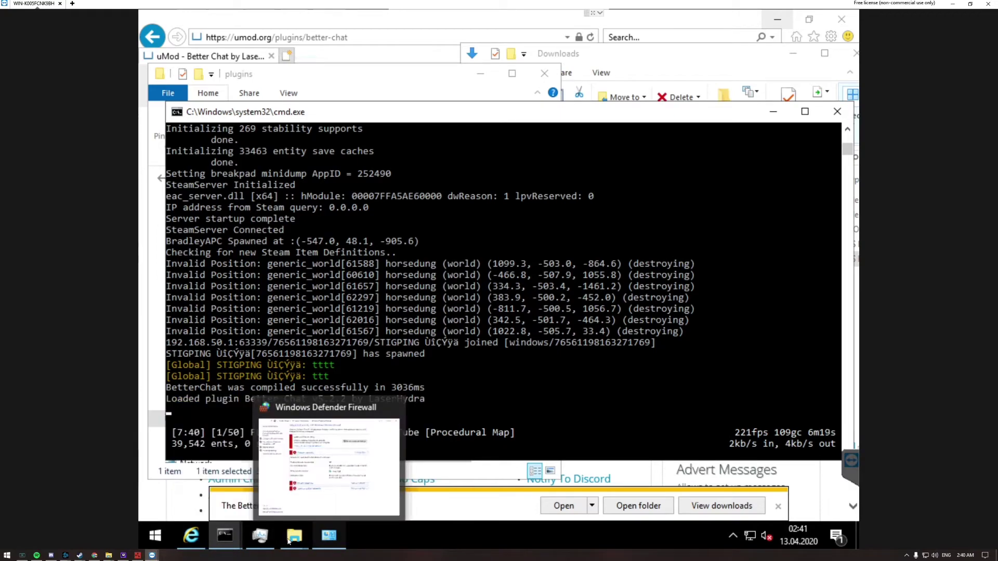
- Back in Rust, send 'test' and 'rt' to global chat showing the [Player] title, then close chat
left_click(135, 555)
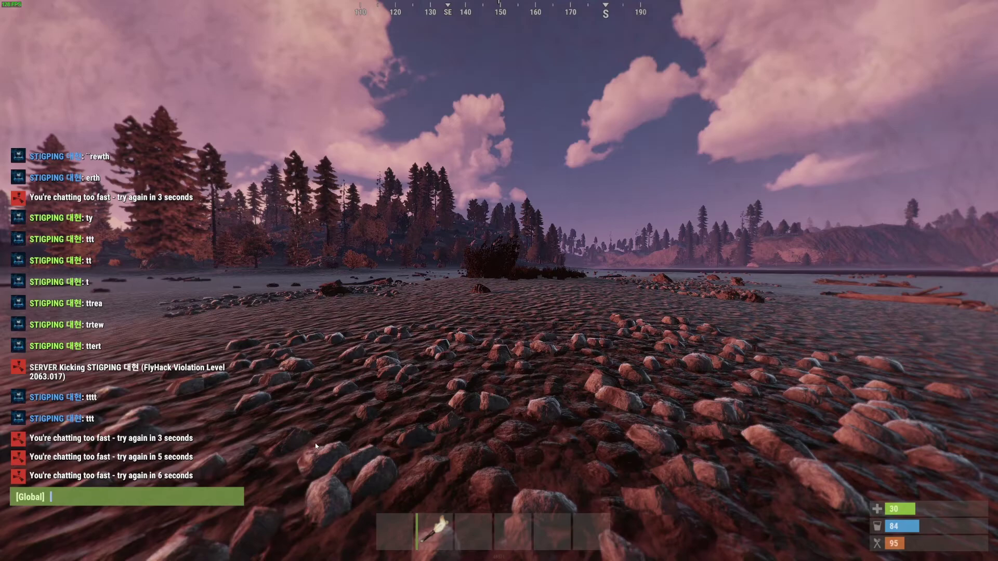
type("test")
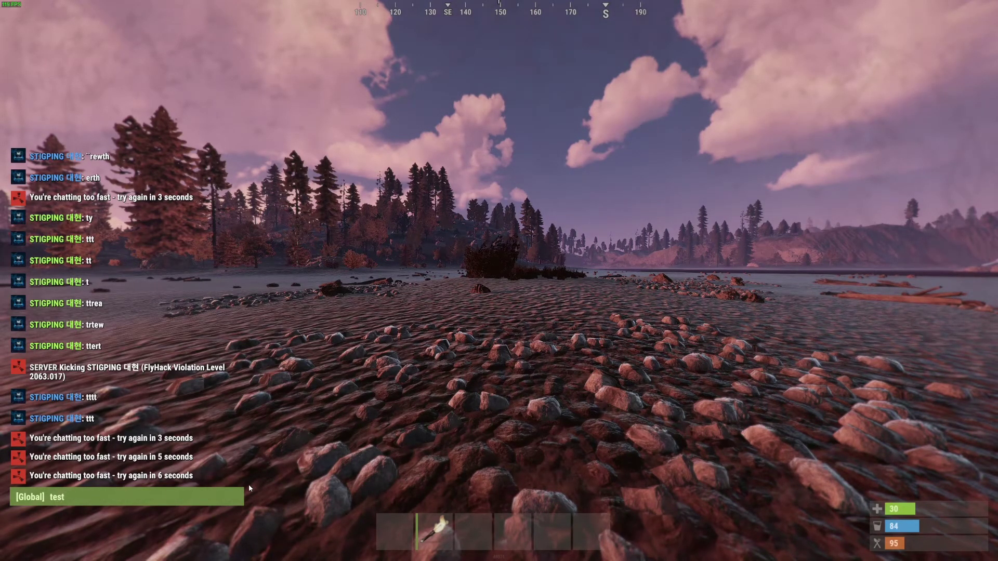
key("Return")
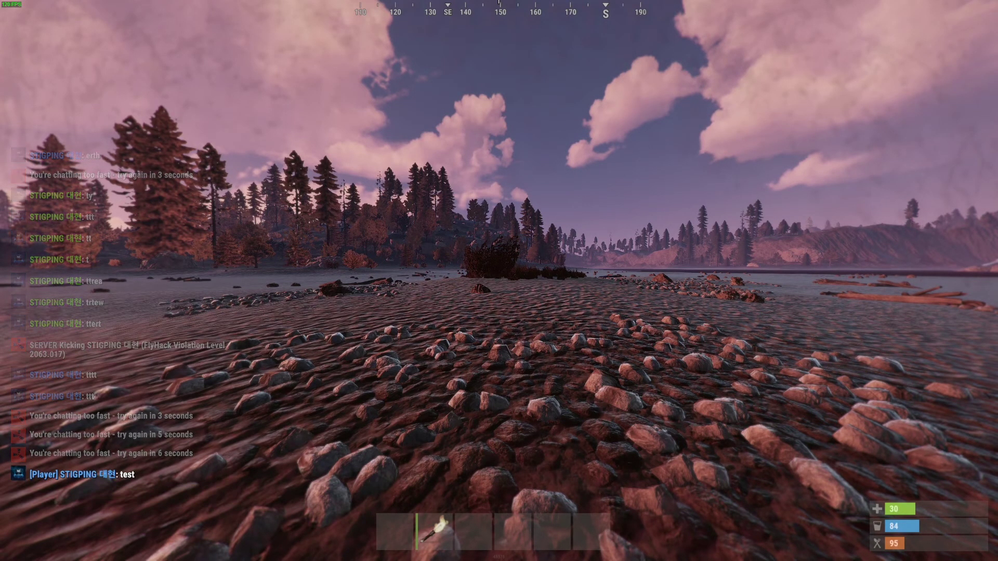
key("Return")
type("rt")
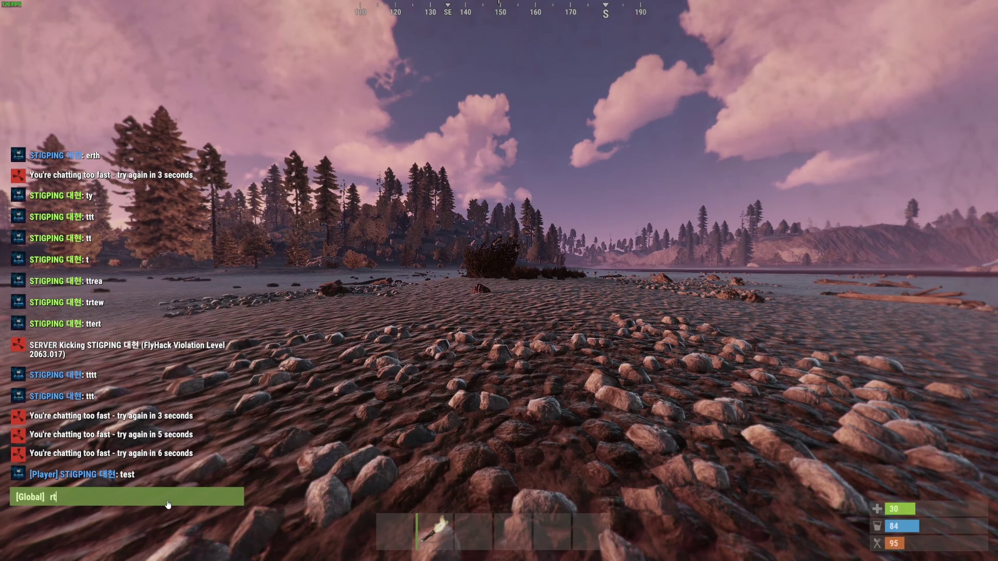
key("Return")
key("Return")
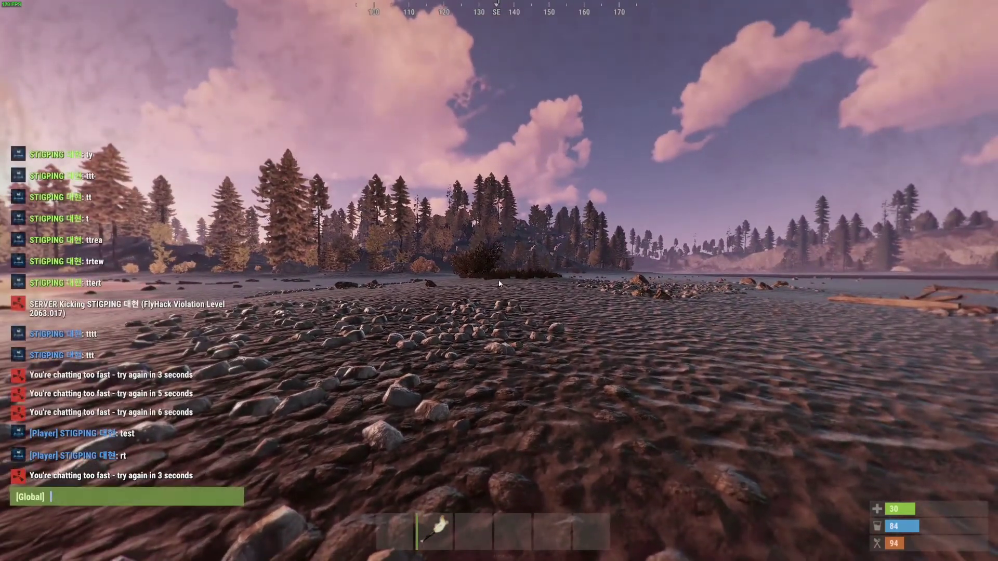
key("Escape")
key("w")
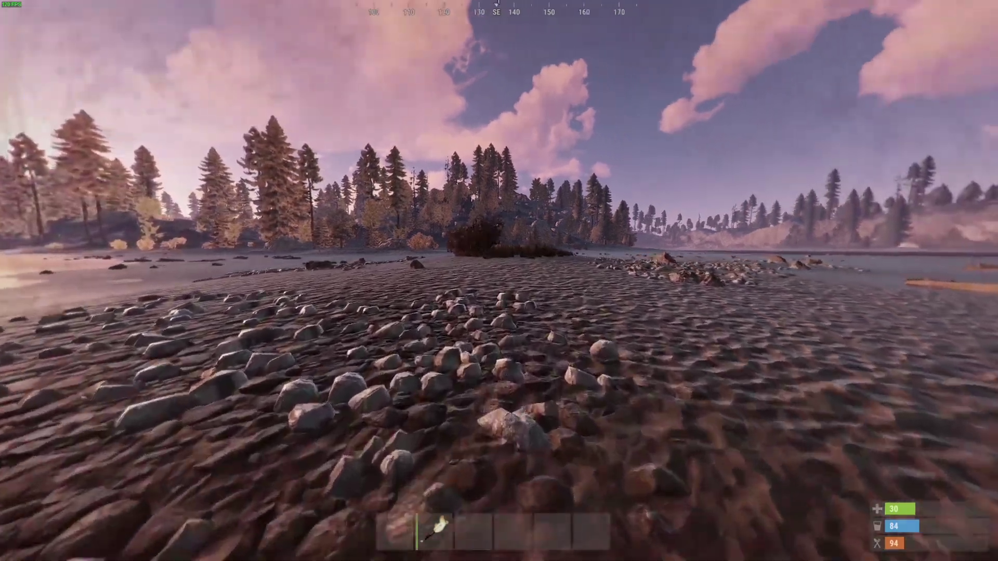
- Leave the game via the menu and switch to the cmd.exe server console window
key("Escape")
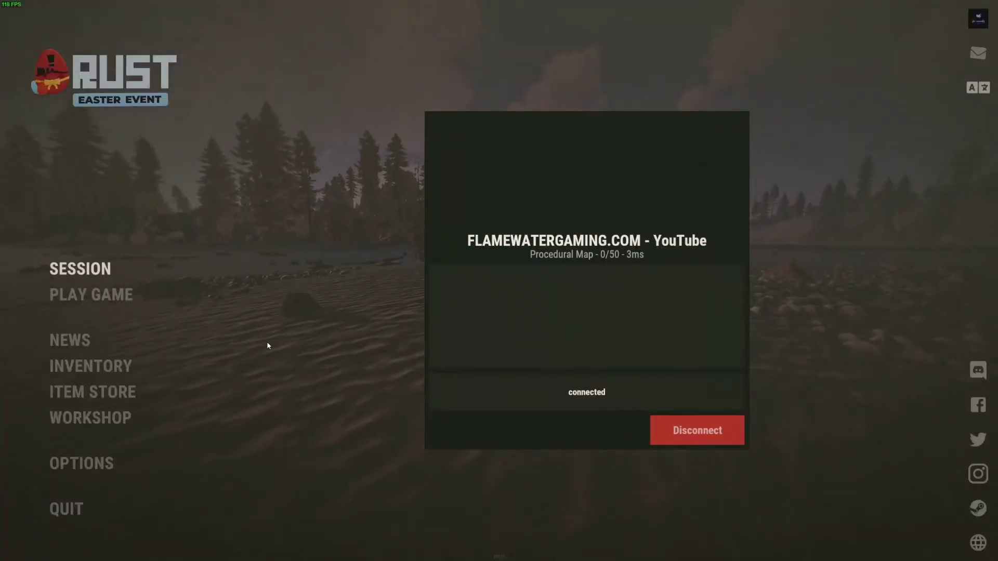
key("alt+Tab")
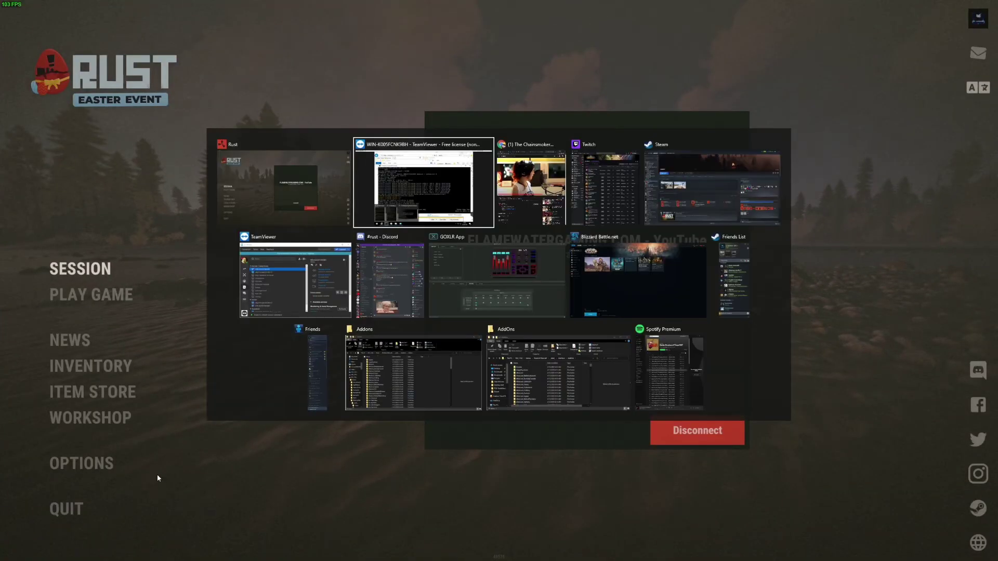